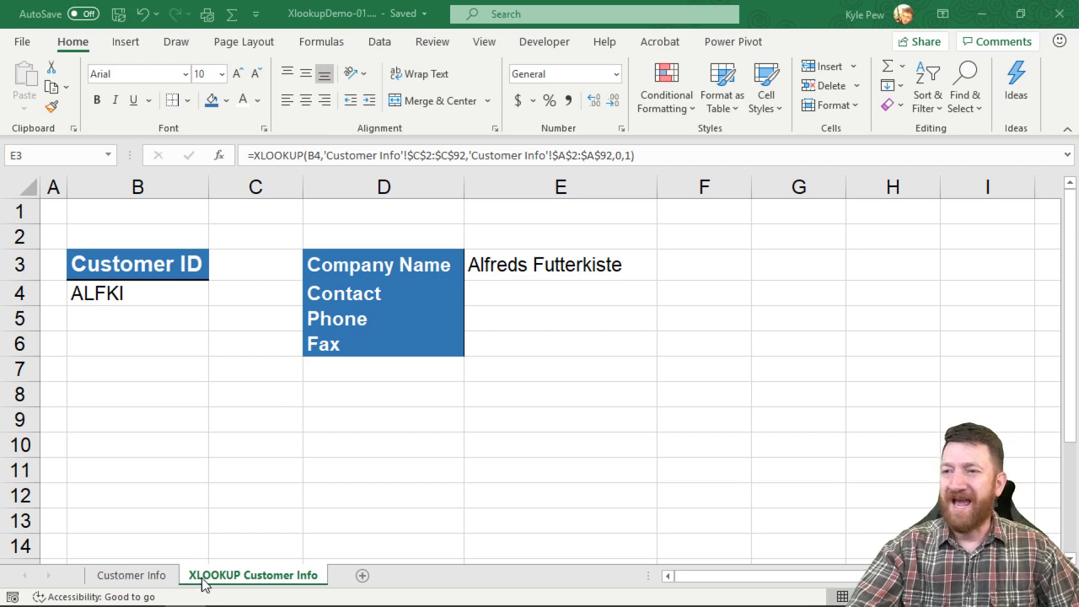
{"action": "left_click", "coordinate": [127, 578]}
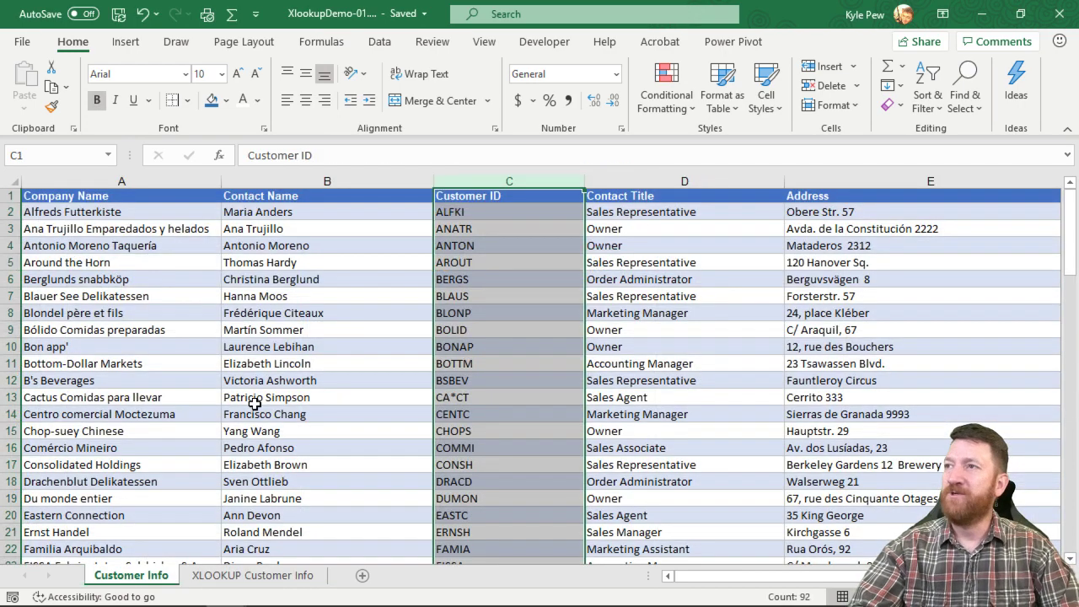
{"action": "left_click", "coordinate": [86, 284]}
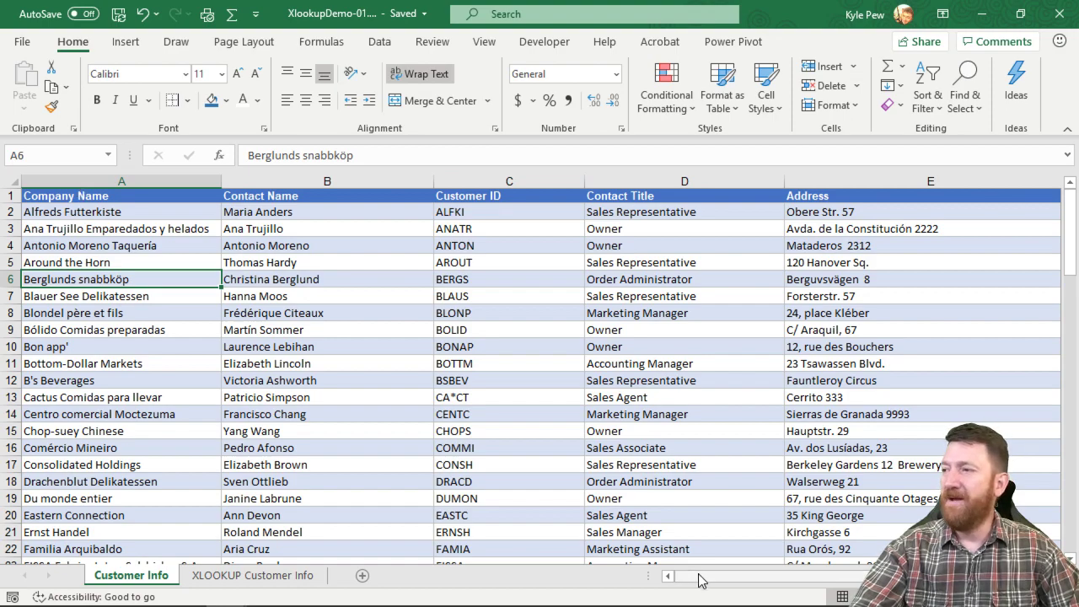
{"action": "mouse_move", "coordinate": [699, 578]}
{"action": "left_mouse_down"}
{"action": "mouse_move", "coordinate": [839, 583]}
{"action": "mouse_move", "coordinate": [685, 578]}
{"action": "left_mouse_up"}
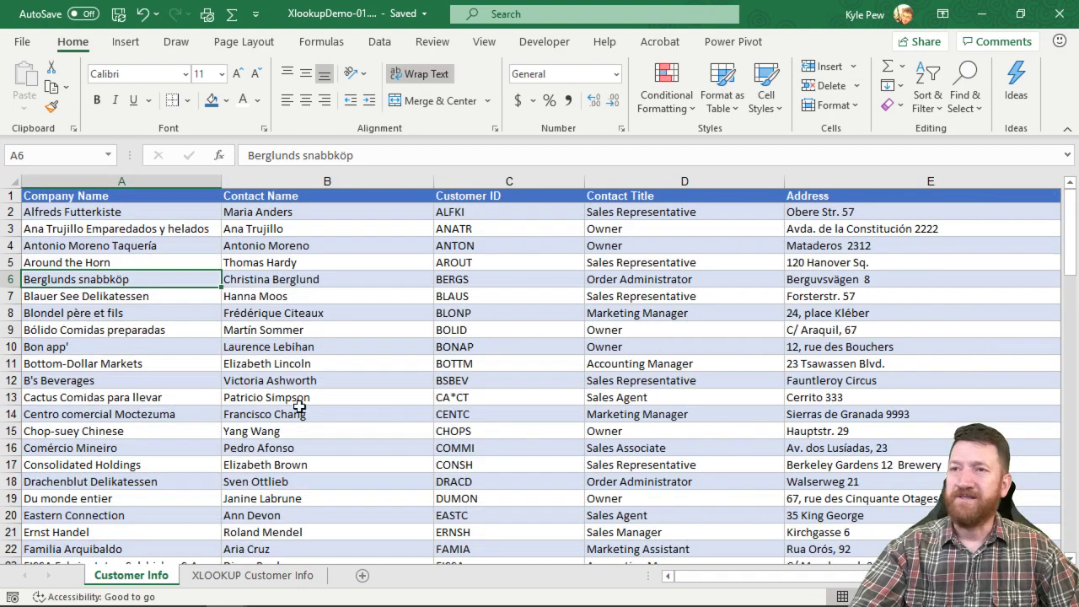
{"action": "scroll", "coordinate": [278, 401], "scroll_direction": "down", "scroll_amount": 13}
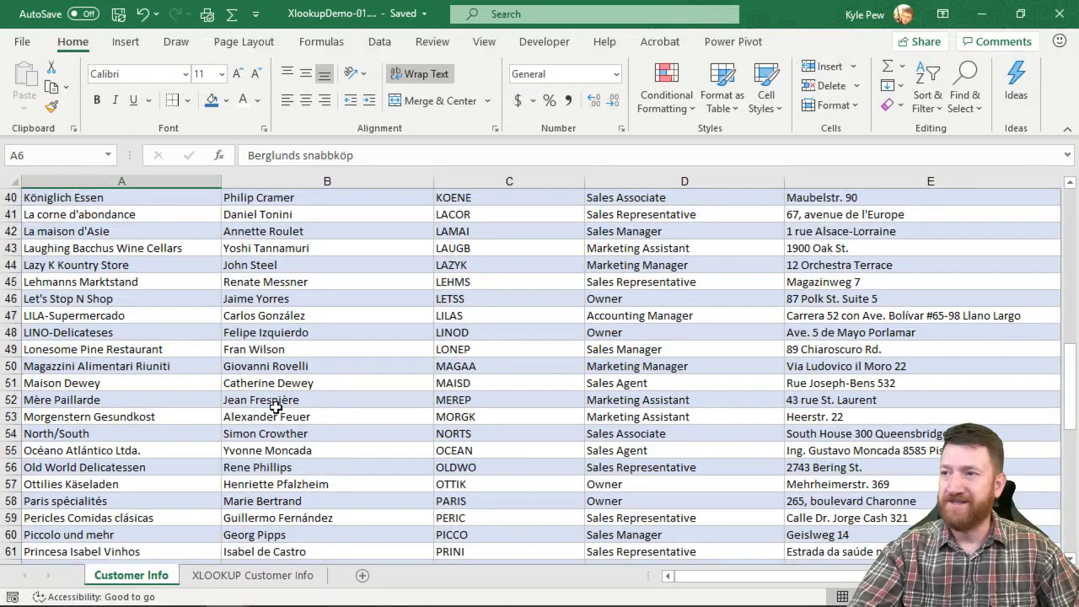
{"action": "left_click", "coordinate": [225, 576]}
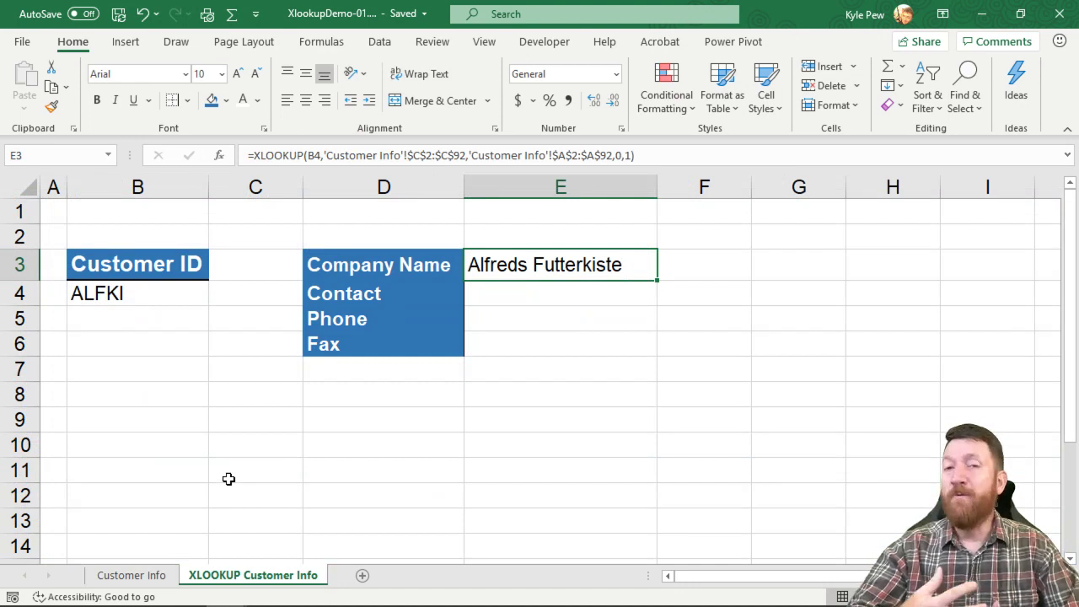
Pick ANTON as the Customer ID in B4, then select the result cells E3:E6.
{"action": "left_click", "coordinate": [157, 294]}
{"action": "left_click", "coordinate": [216, 298]}
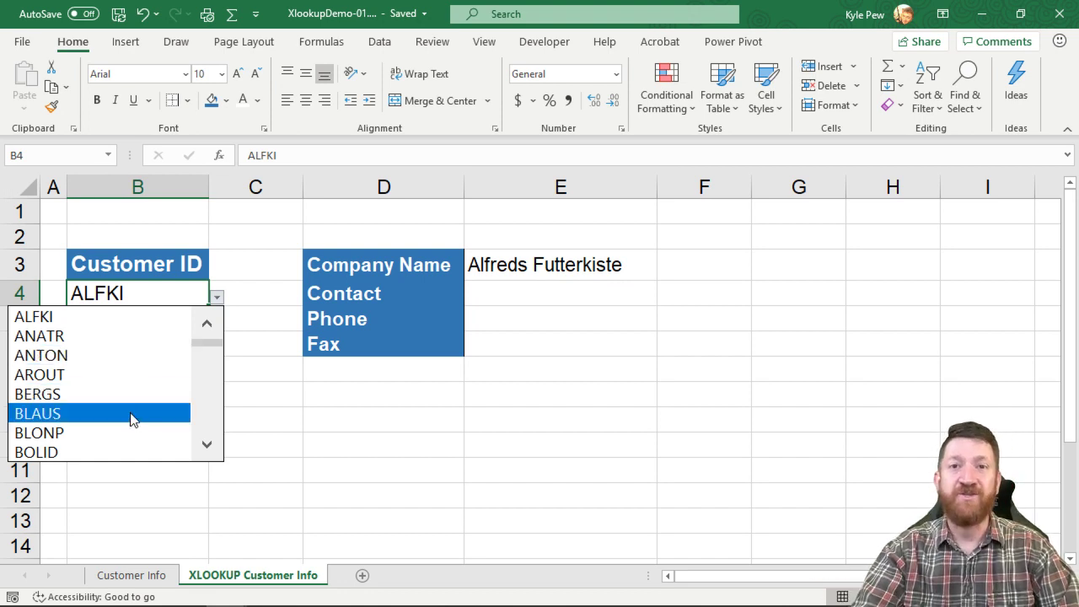
{"action": "left_click", "coordinate": [118, 355]}
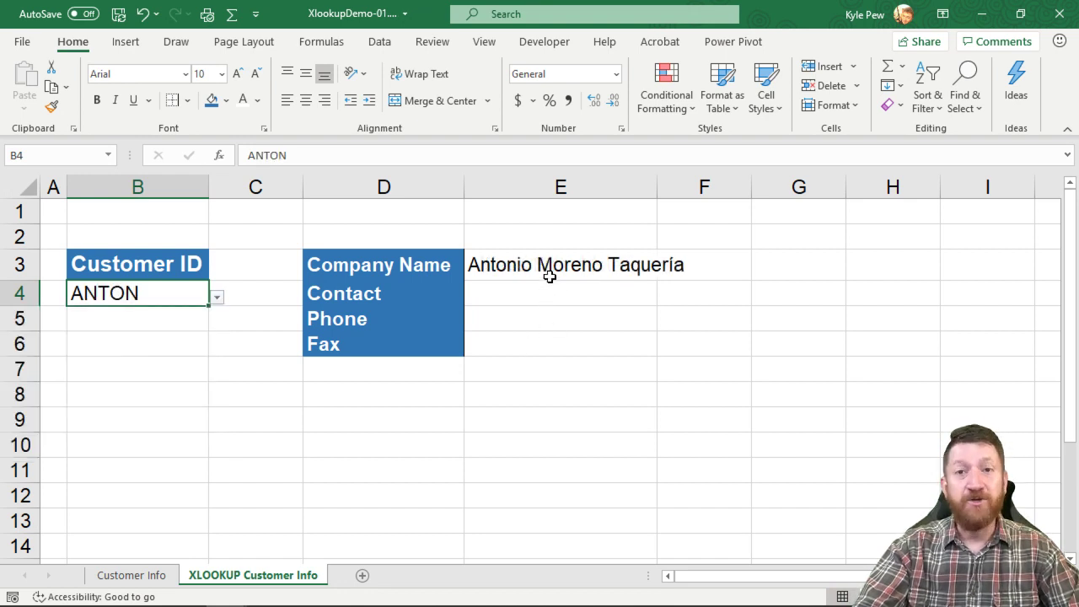
{"action": "left_click_drag", "start_coordinate": [518, 268], "coordinate": [516, 341]}
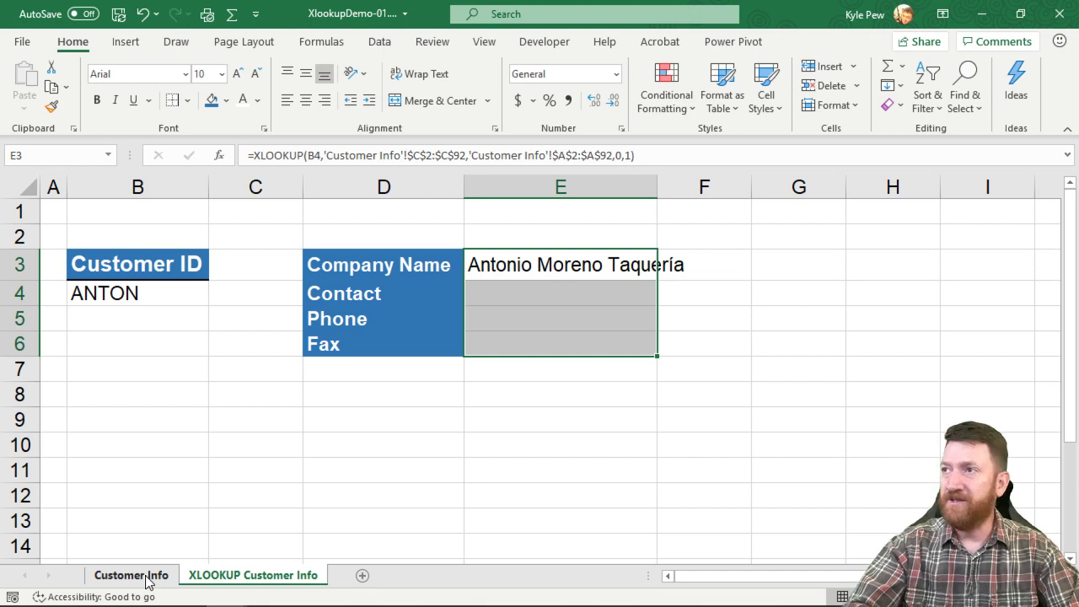
Clear E3's XLOOKUP and start a VLOOKUP with the absolute $B$4 as lookup value.
{"action": "left_click", "coordinate": [526, 267]}
{"action": "key", "text": "Delete"}
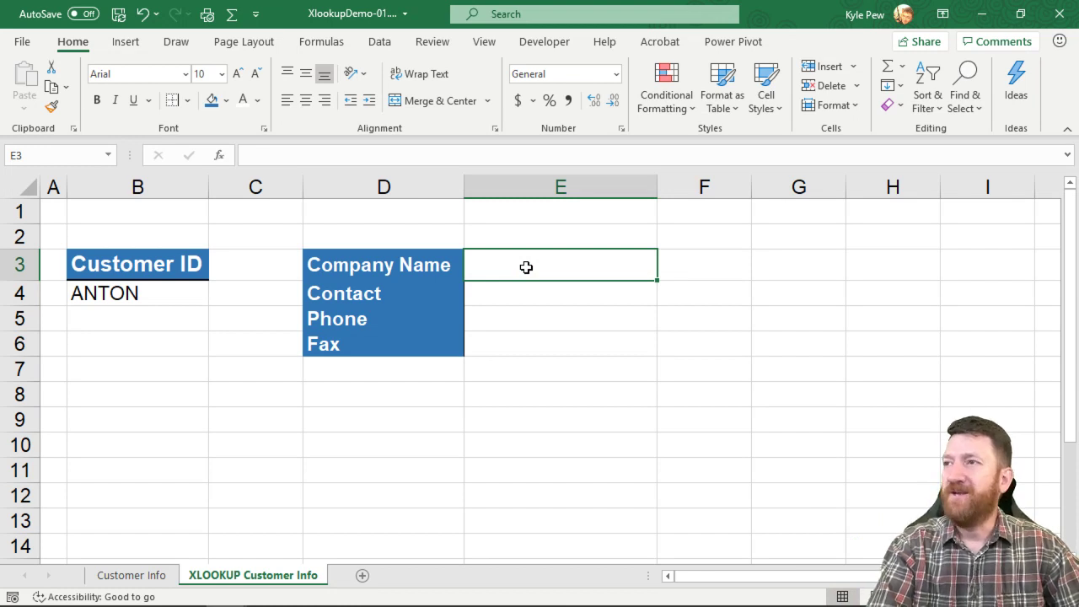
{"action": "type", "text": "=vloo"}
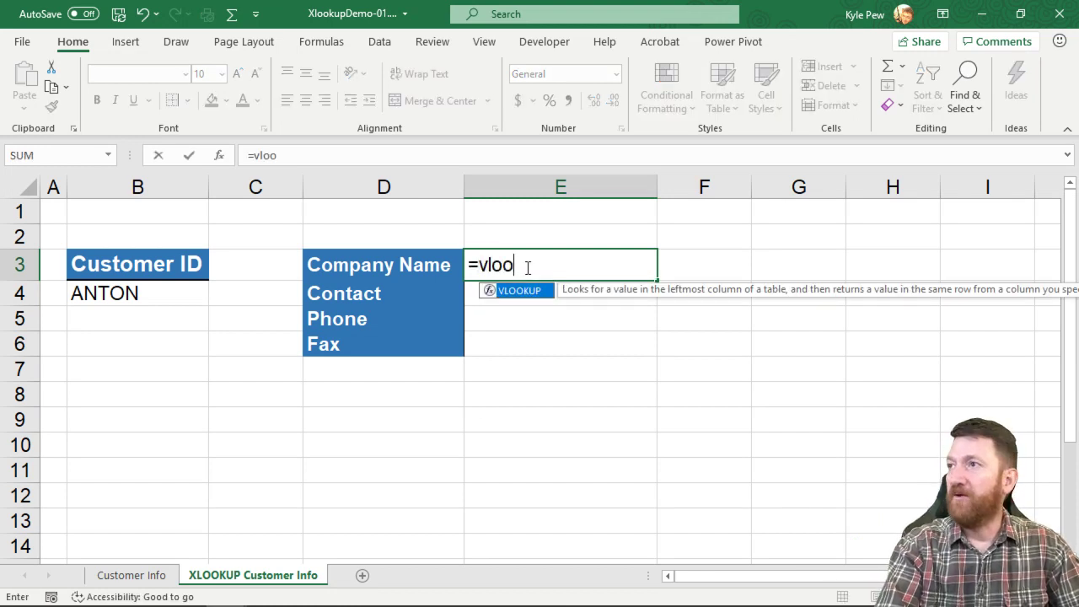
{"action": "key", "text": "Tab"}
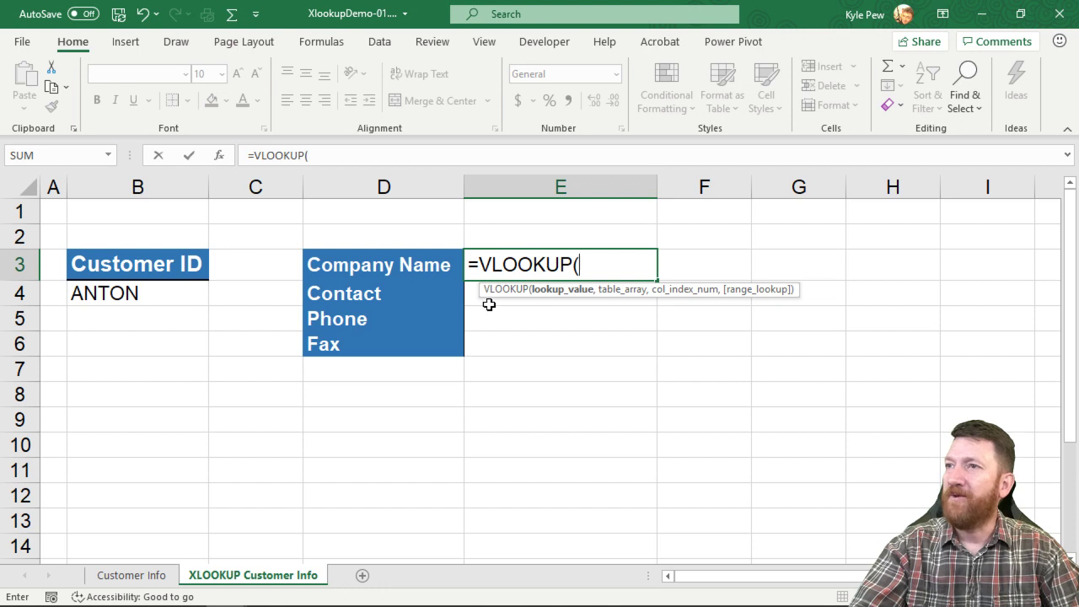
{"action": "left_click", "coordinate": [132, 292]}
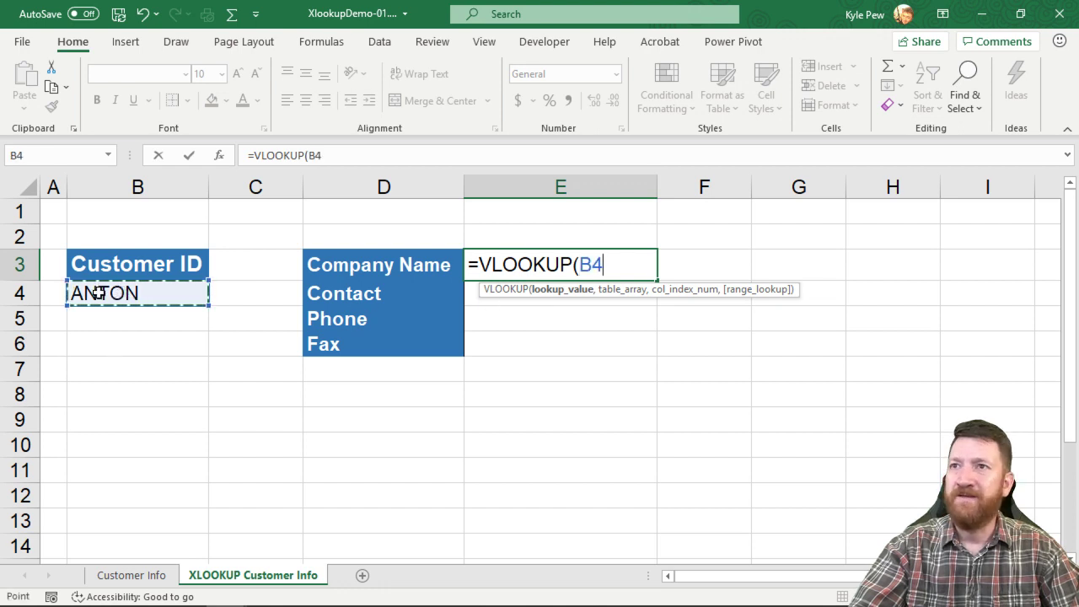
{"action": "key", "text": "F4"}
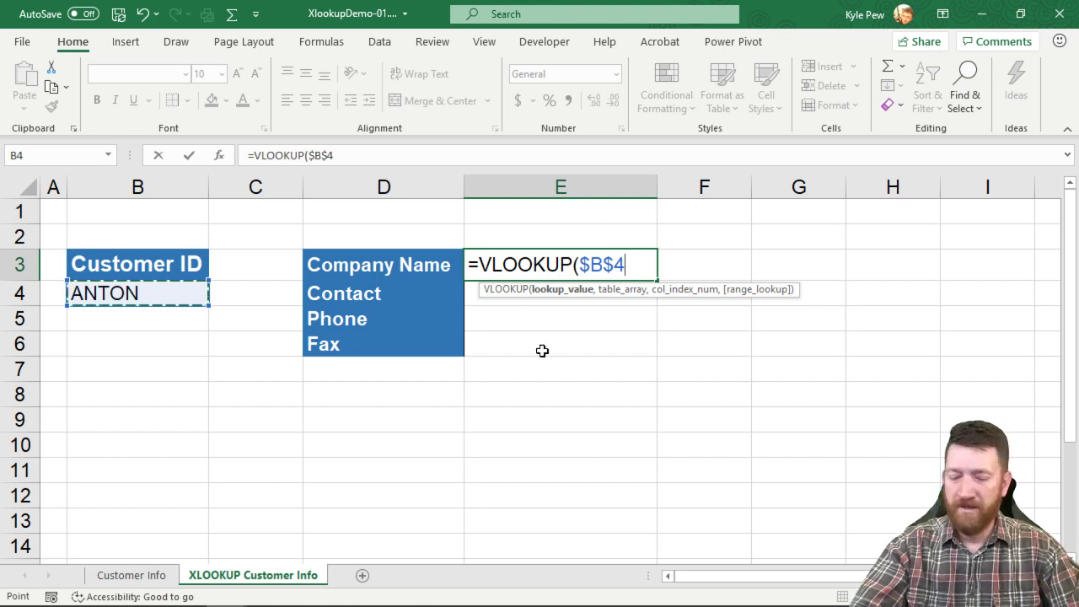
{"action": "type", "text": ","}
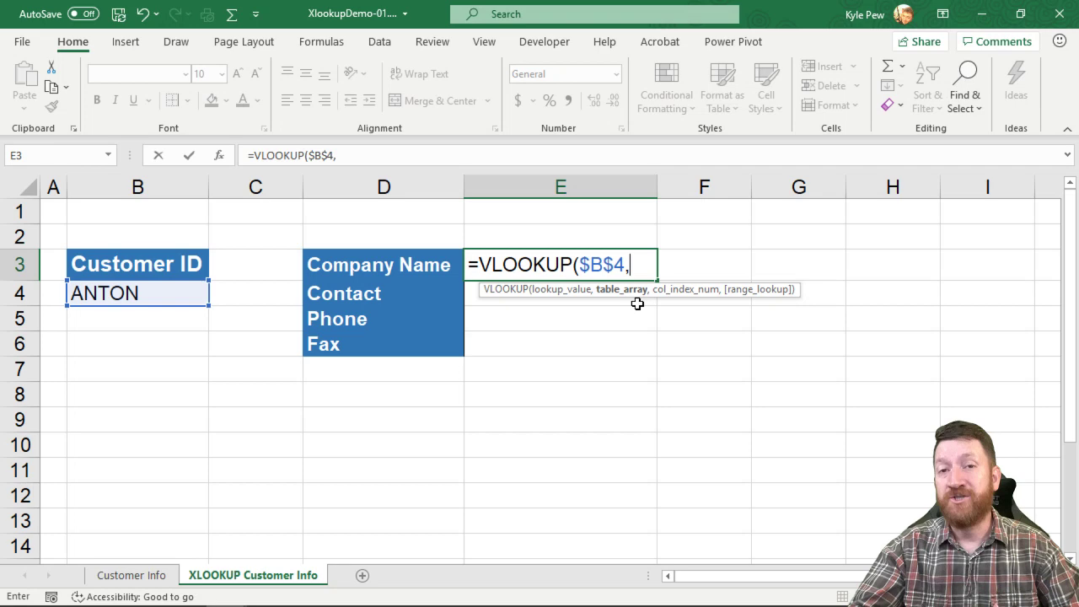
Add the absolute range 'Customer Info'!$C$2:$K$92 as the VLOOKUP table array.
{"action": "left_click", "coordinate": [130, 575]}
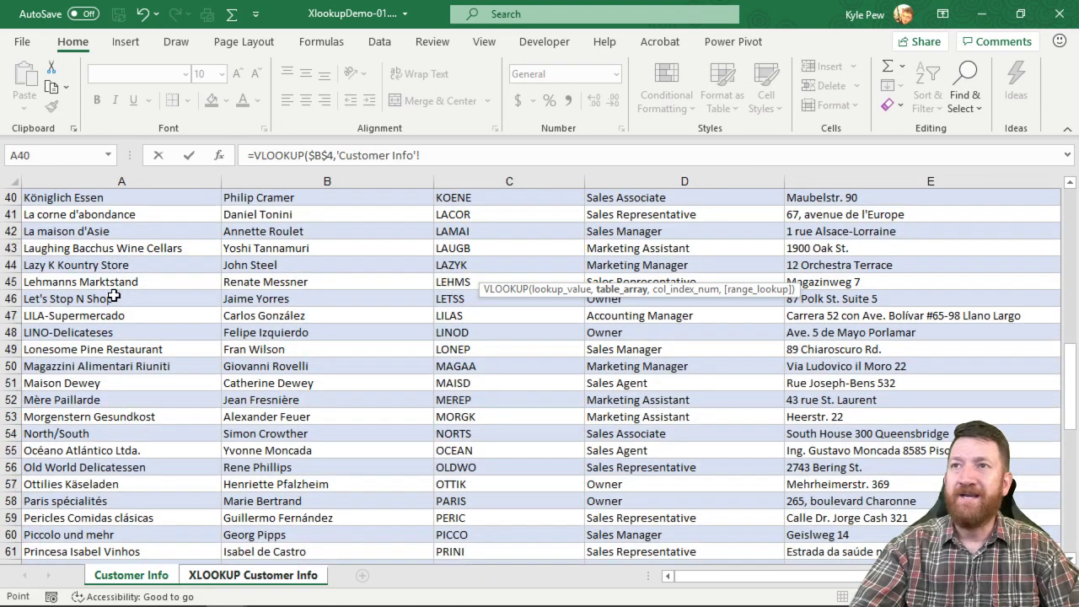
{"action": "scroll", "coordinate": [820, 341], "scroll_direction": "up", "scroll_amount": 7}
{"action": "left_click_drag", "start_coordinate": [1069, 310], "coordinate": [1069, 205]}
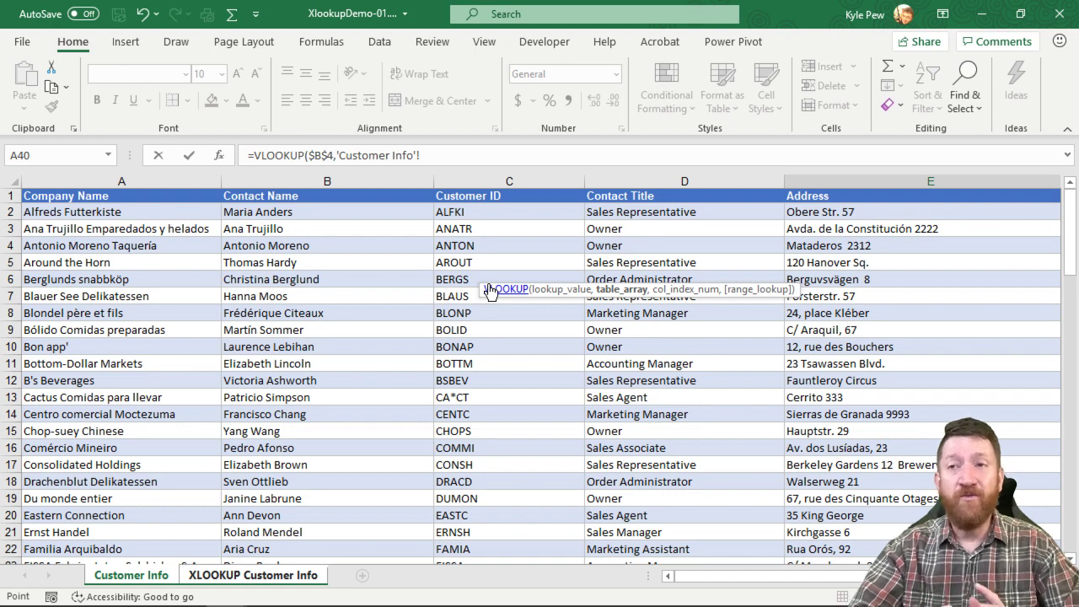
{"action": "left_click", "coordinate": [480, 212]}
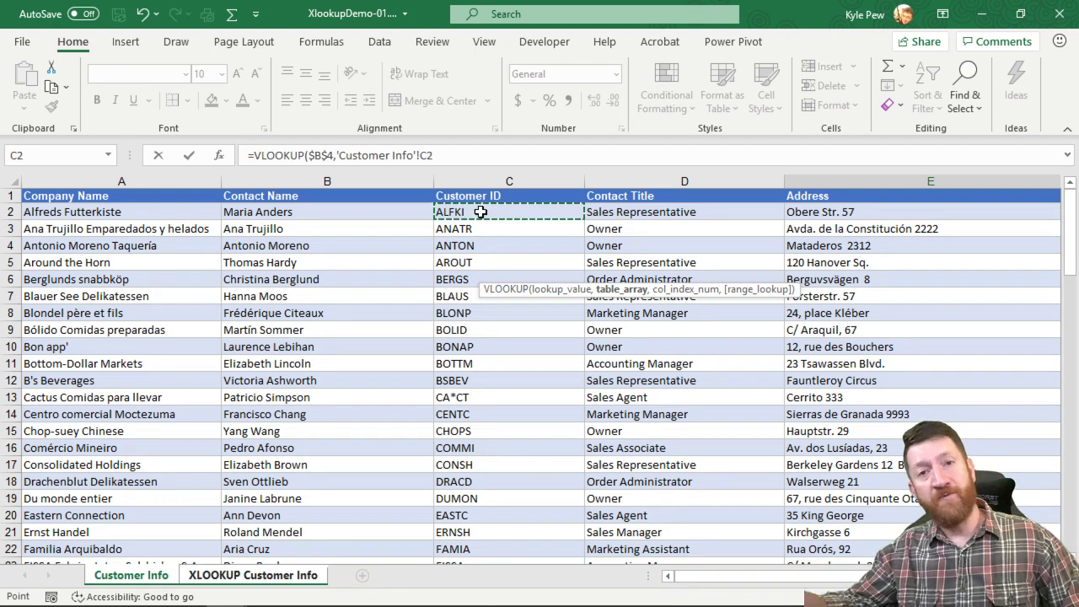
{"action": "key", "text": "ctrl+shift+Down"}
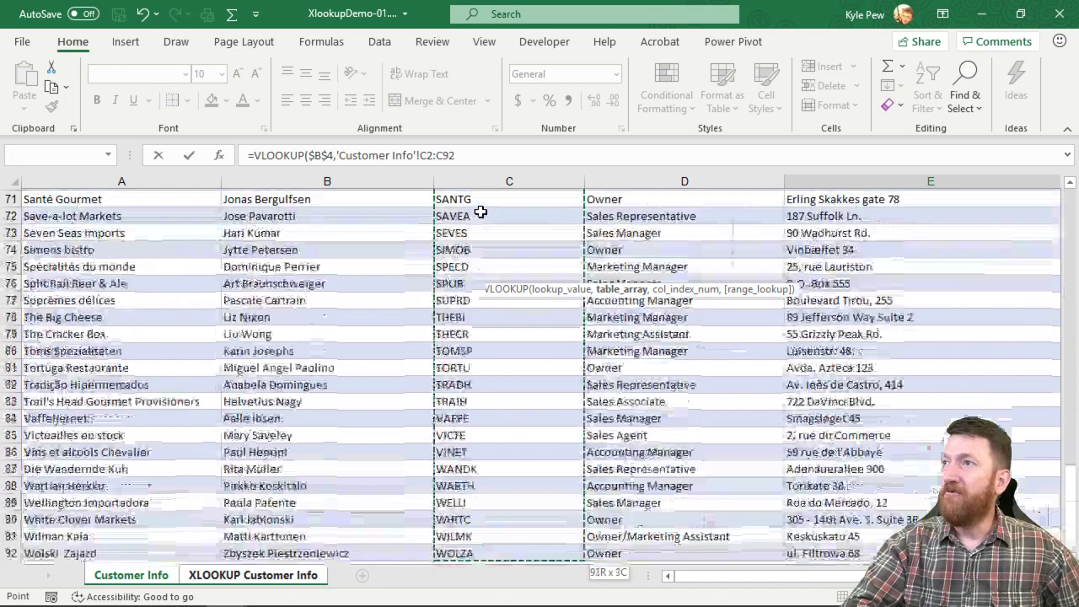
{"action": "key", "text": "ctrl+shift+Right"}
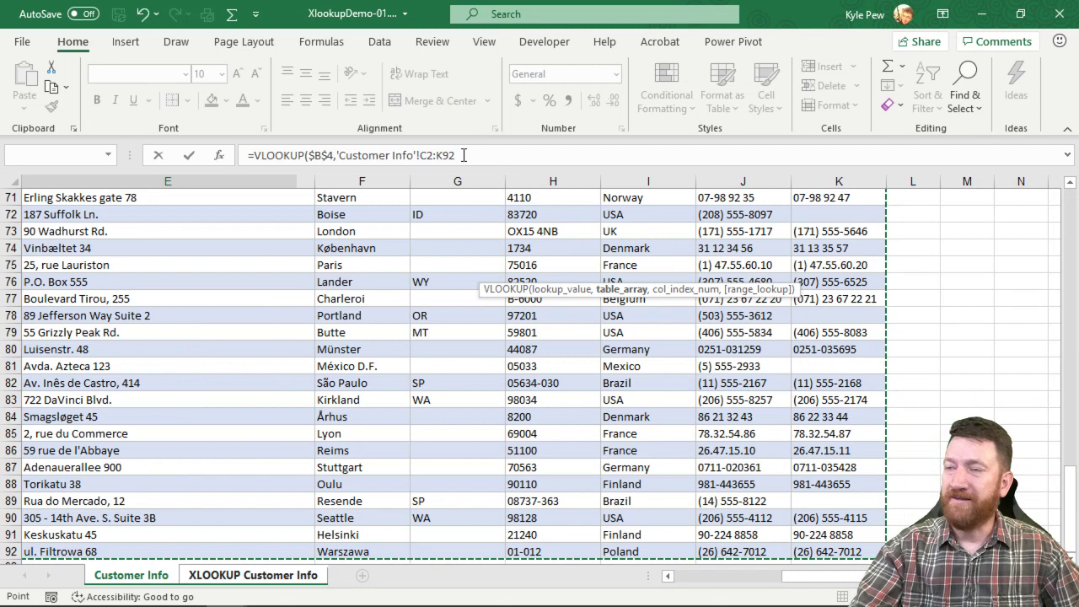
{"action": "key", "text": "F4"}
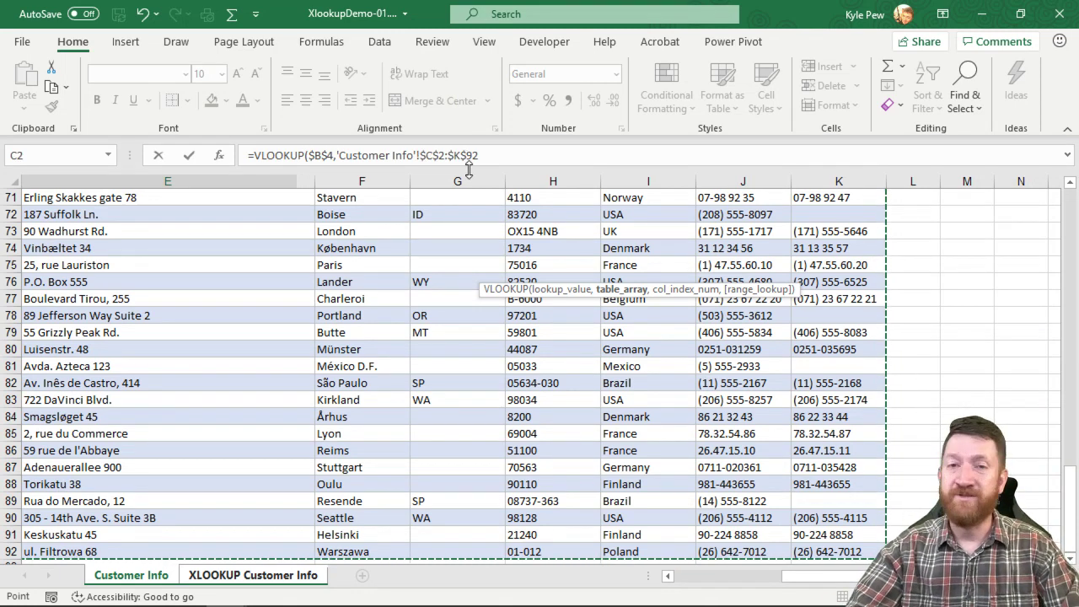
{"action": "type", "text": ","}
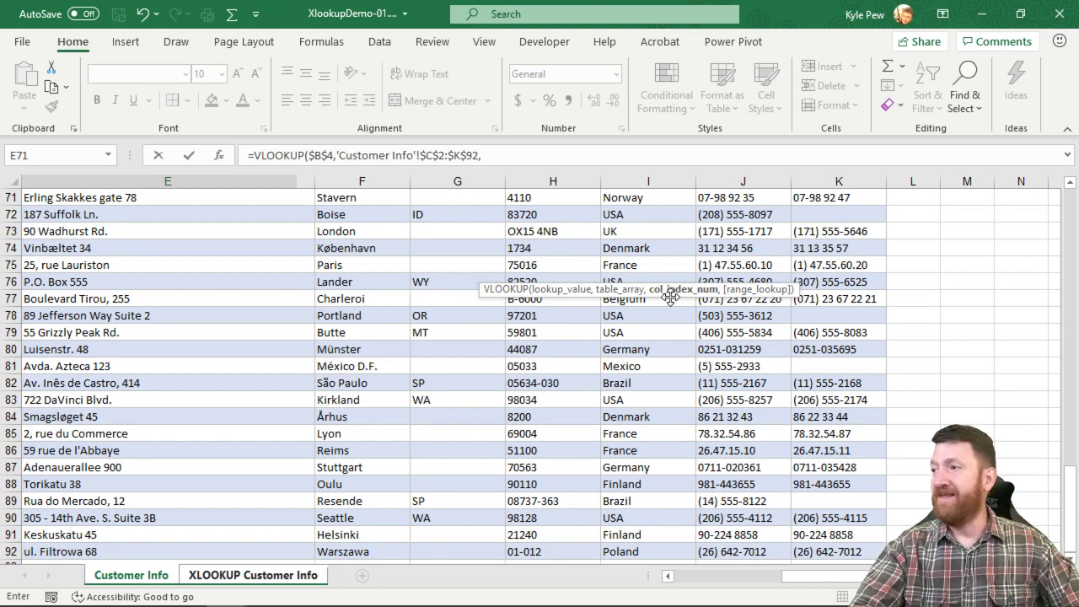
Scroll Customer Info back to columns A–E and discard the unfinished VLOOKUP.
{"action": "left_click", "coordinate": [697, 571]}
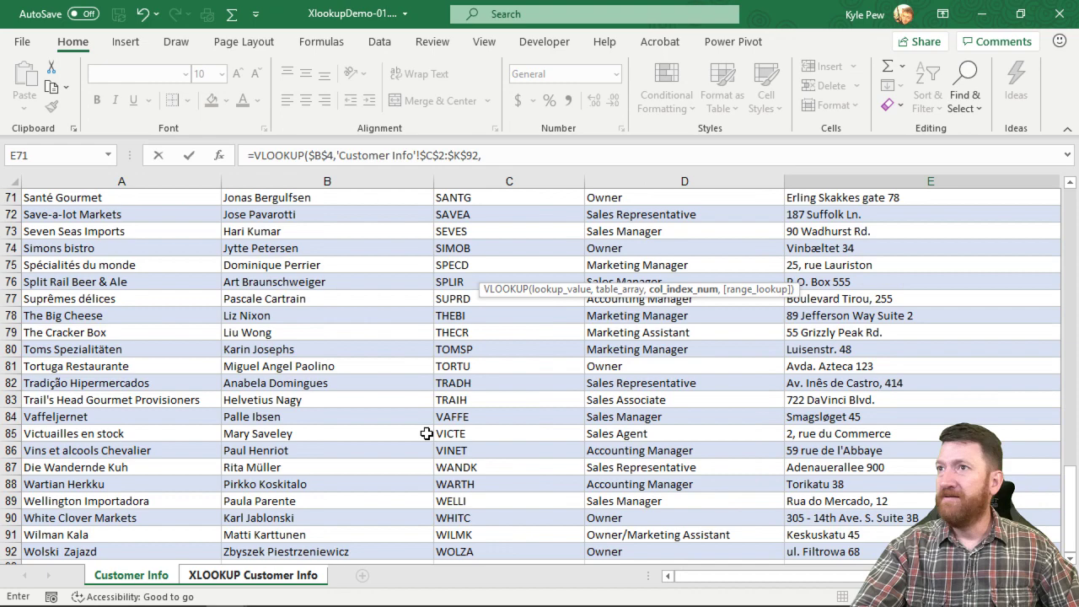
{"action": "scroll", "coordinate": [362, 332], "scroll_direction": "up", "scroll_amount": 20}
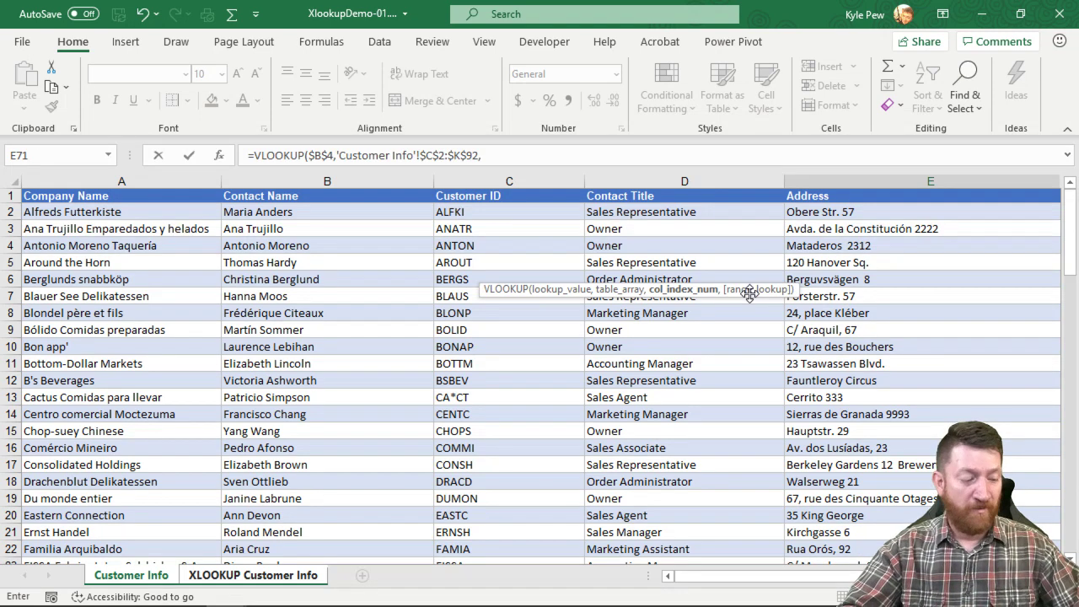
{"action": "key", "text": "Escape"}
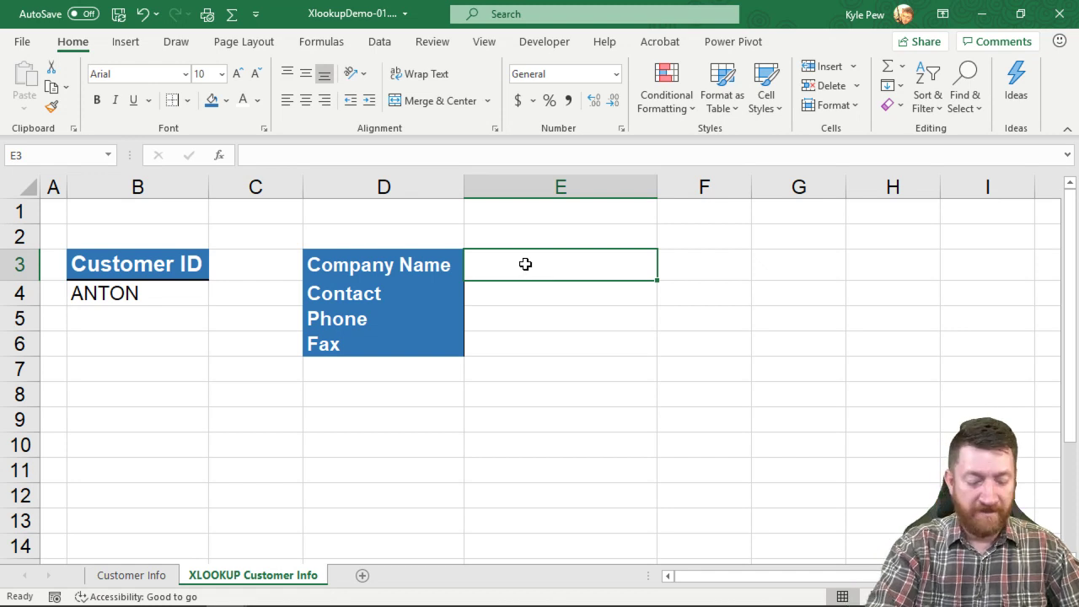
Start an XLOOKUP in E3 using the absolute Customer ID reference $B$4 as lookup value.
{"action": "type", "text": "=xlook"}
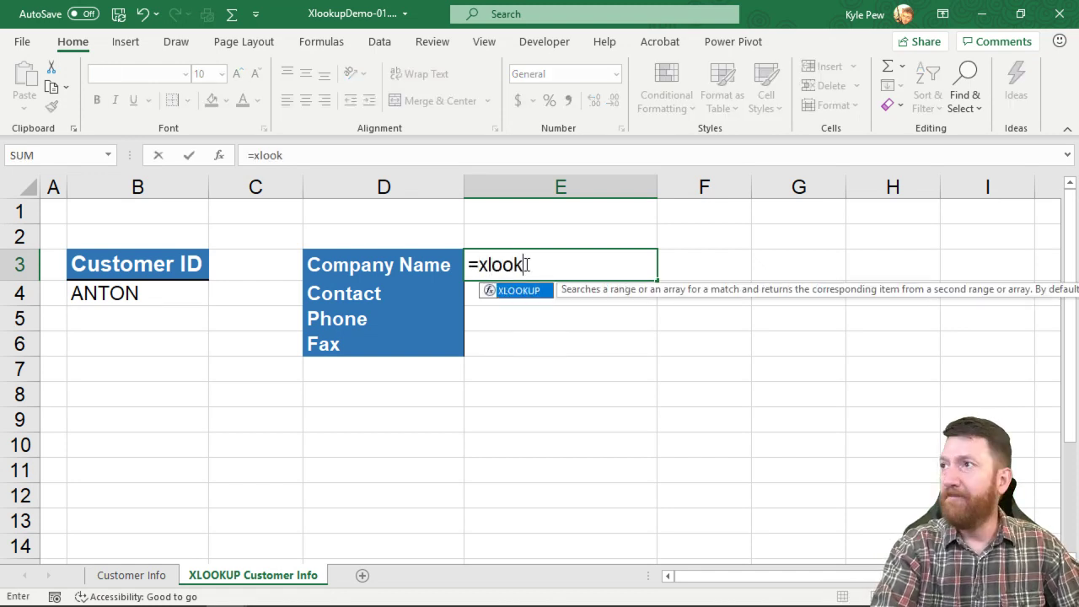
{"action": "key", "text": "Tab"}
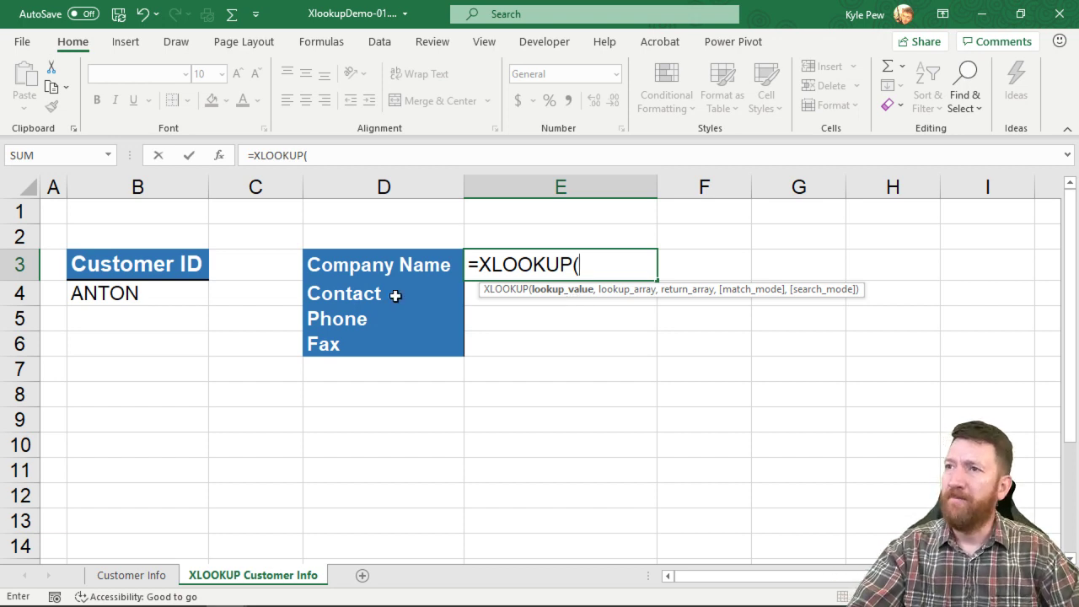
{"action": "left_click", "coordinate": [112, 293]}
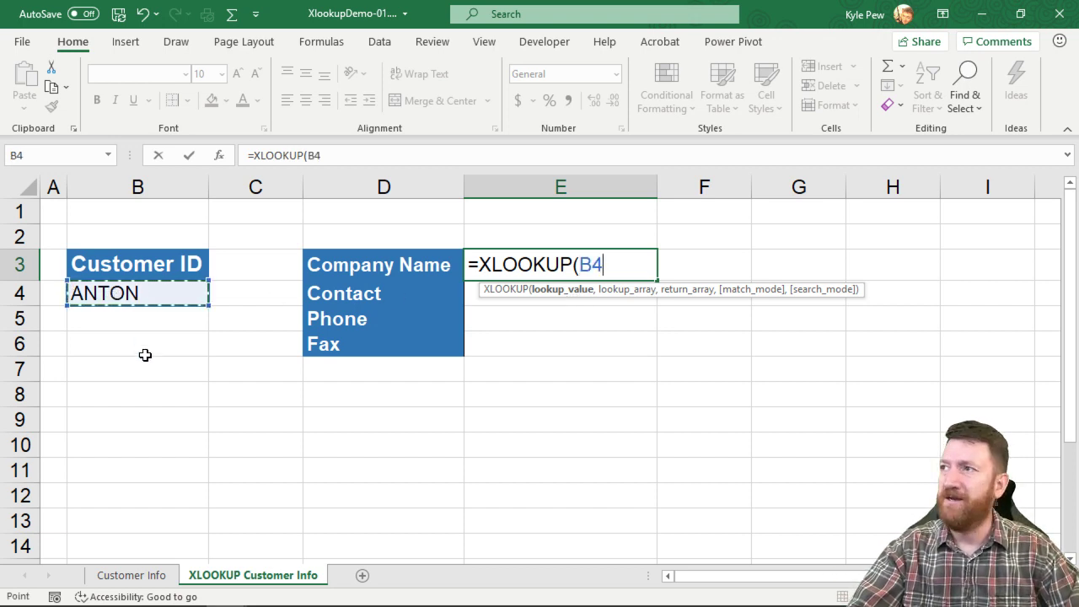
{"action": "key", "text": "F4"}
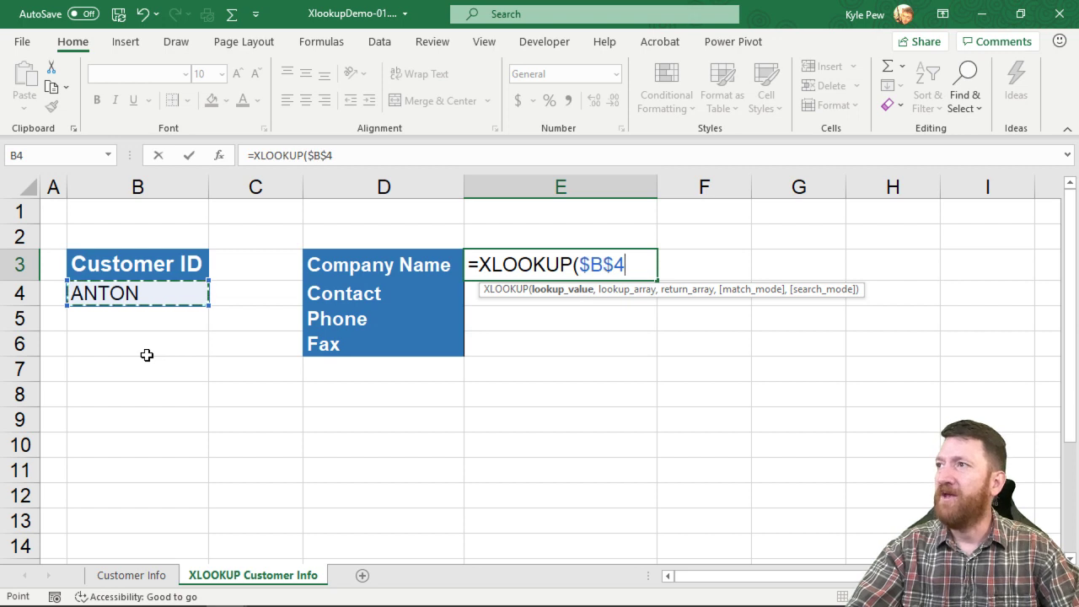
{"action": "type", "text": ","}
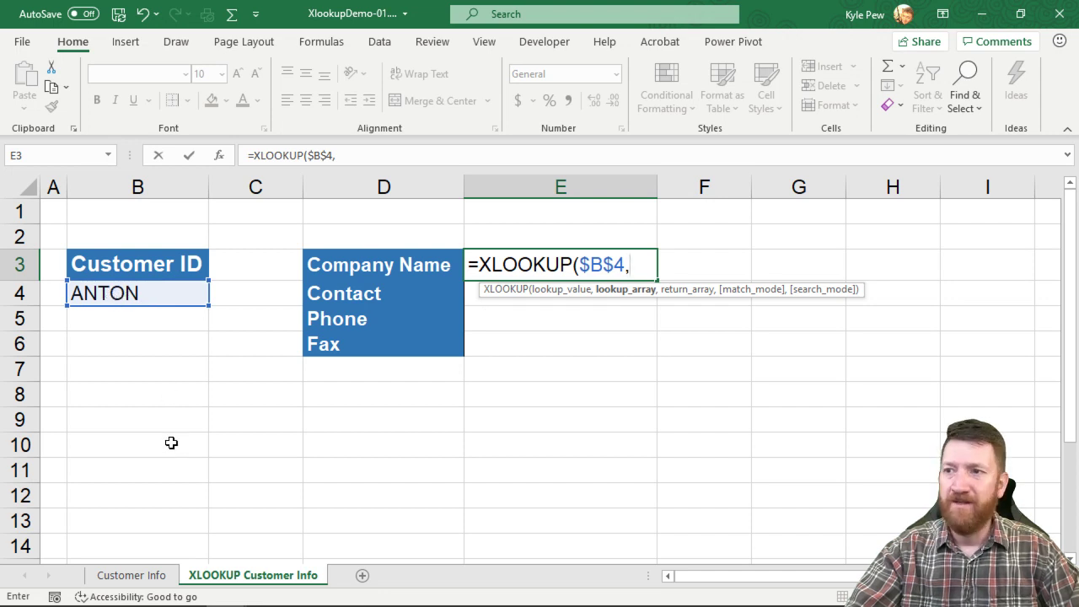
Set the XLOOKUP lookup array to the Customer ID range 'Customer Info'!$C$2:$C$92.
{"action": "left_click", "coordinate": [135, 575]}
{"action": "left_click", "coordinate": [473, 213]}
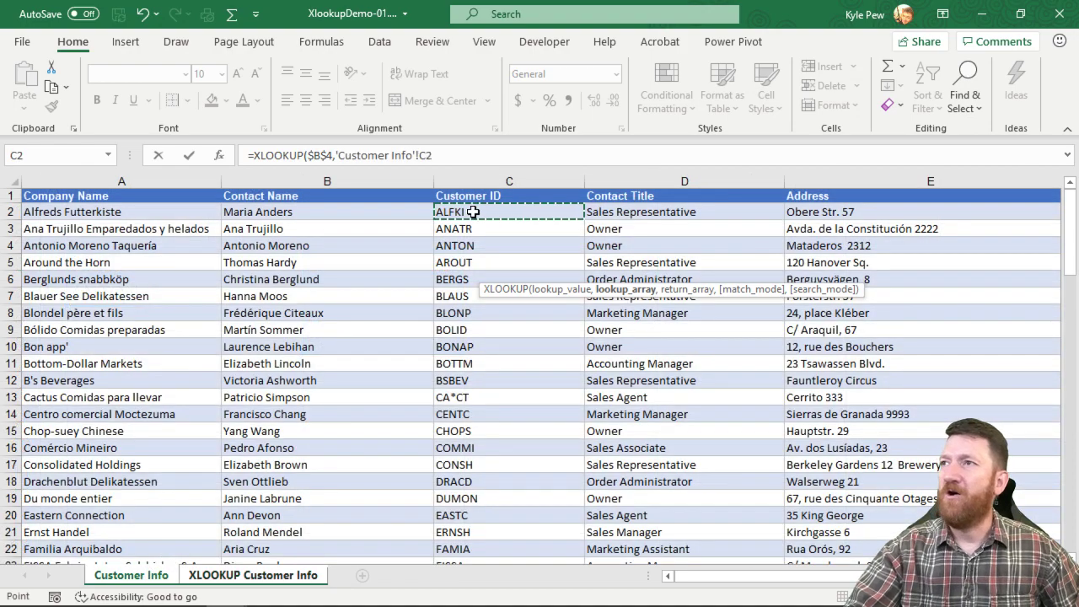
{"action": "key", "text": "ctrl+shift+Down"}
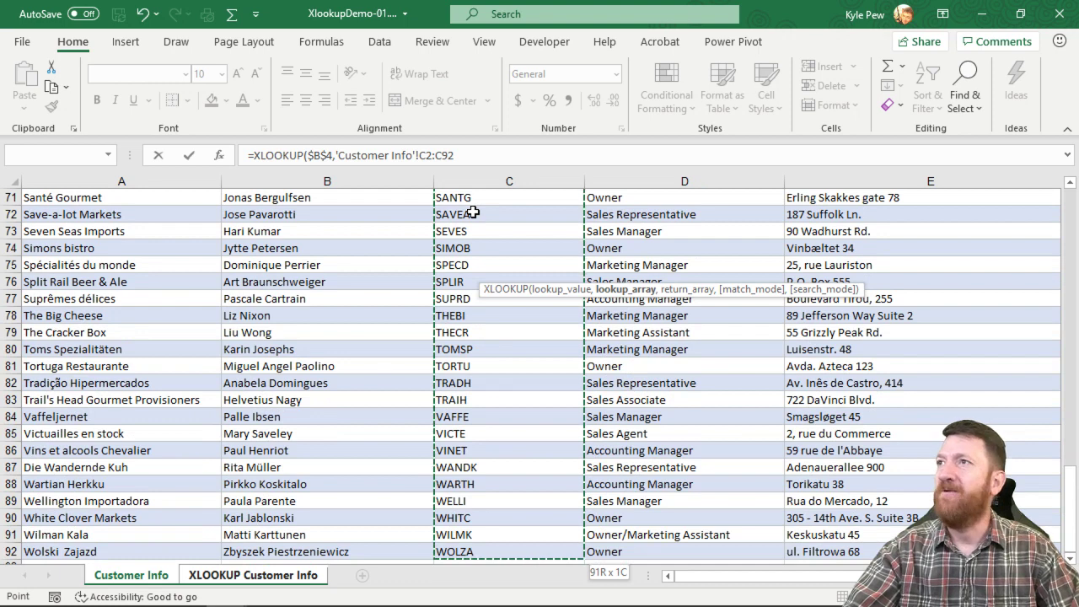
{"action": "key", "text": "F4"}
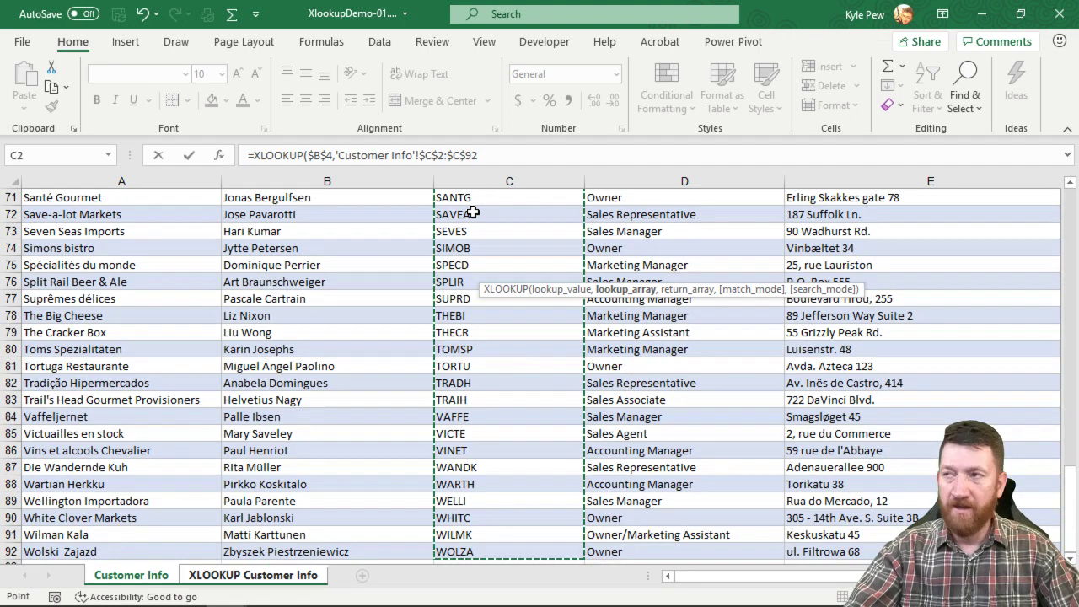
{"action": "type", "text": ","}
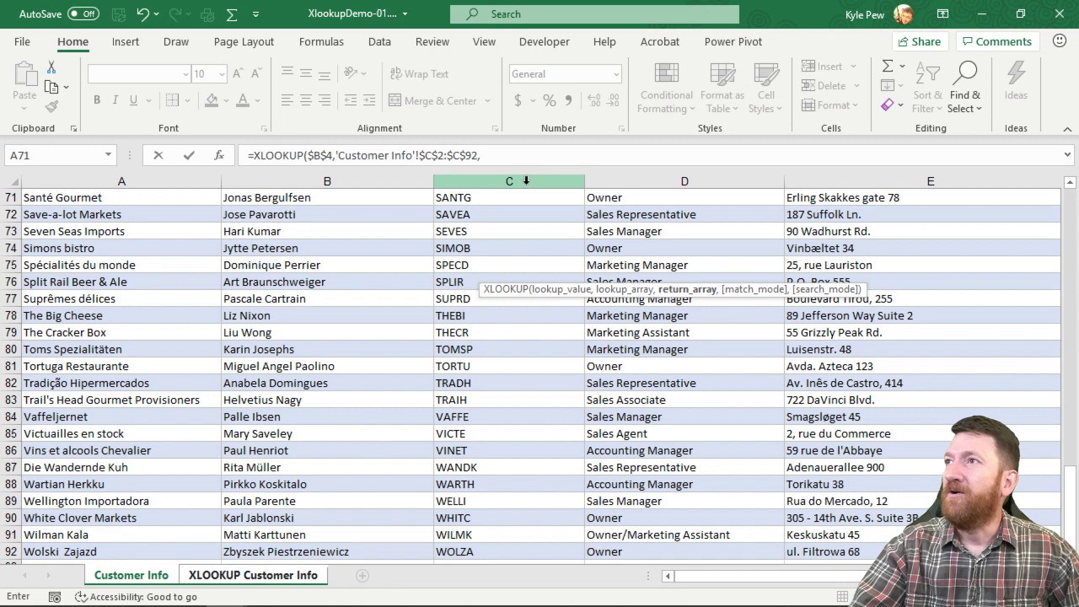
Set the return array to the absolute company-name range 'Customer Info'!$A$2:$A$92.
{"action": "left_click", "coordinate": [497, 155]}
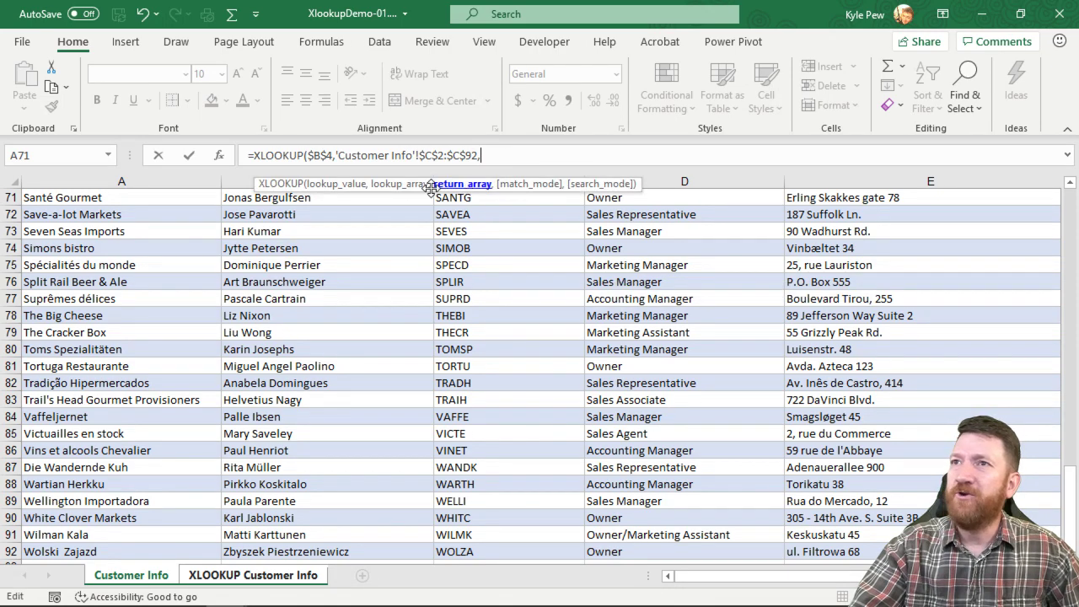
{"action": "left_click_drag", "start_coordinate": [53, 551], "coordinate": [127, 532]}
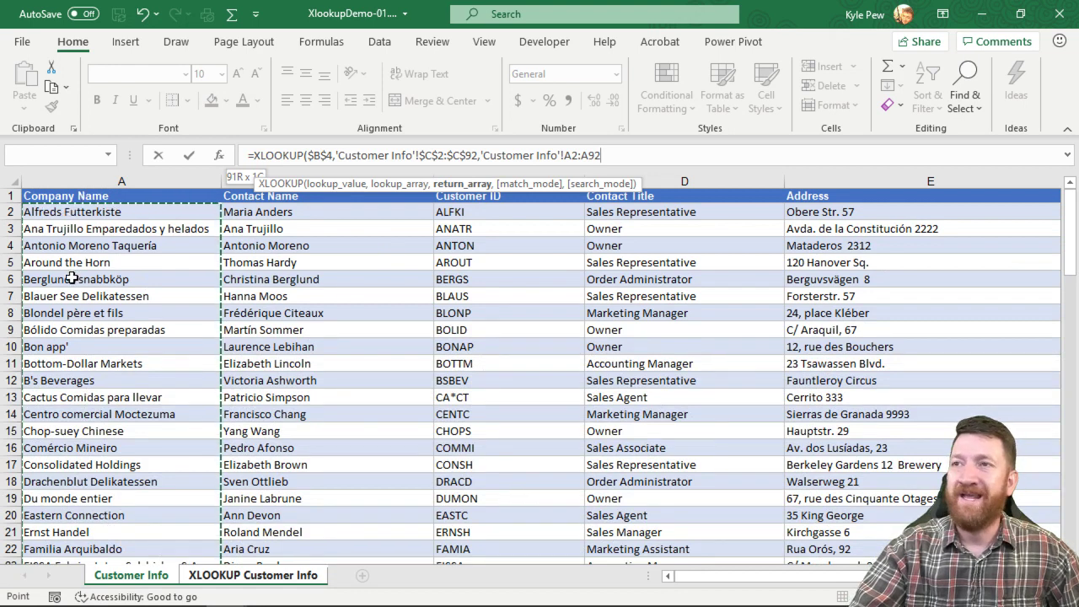
{"action": "key", "text": "F4"}
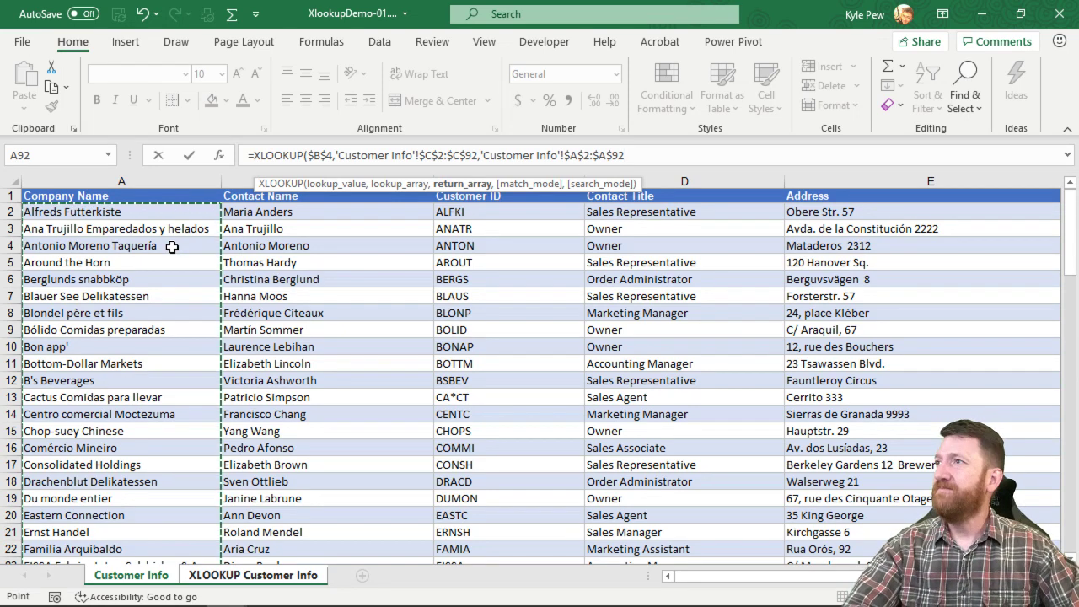
{"action": "type", "text": ","}
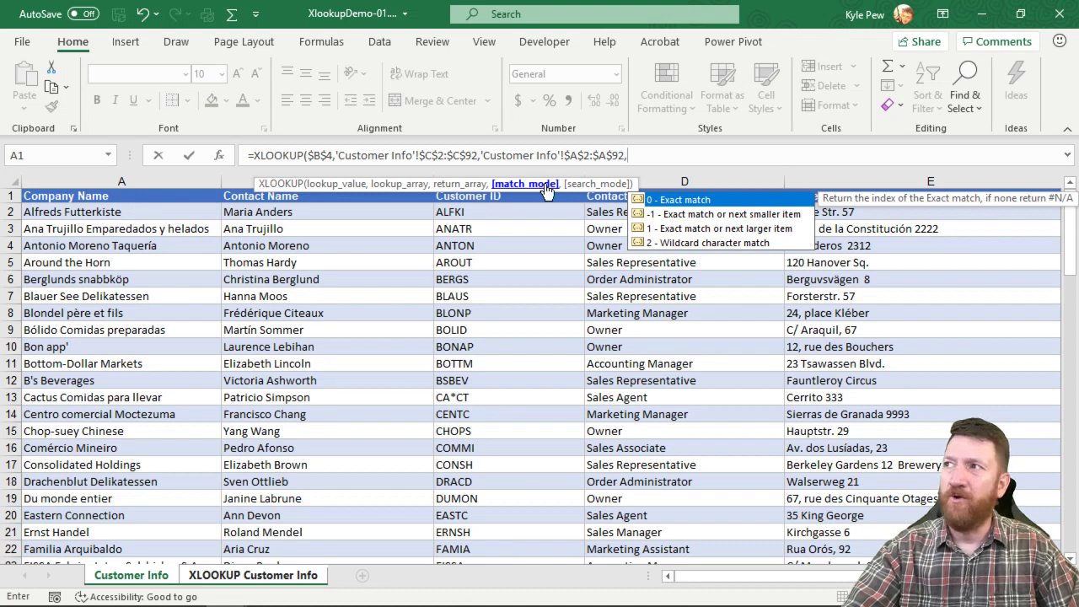
Finish the XLOOKUP with match mode 0 (exact match), search mode 1 (first-to-last) and a closing parenthesis.
{"action": "double_click", "coordinate": [665, 201]}
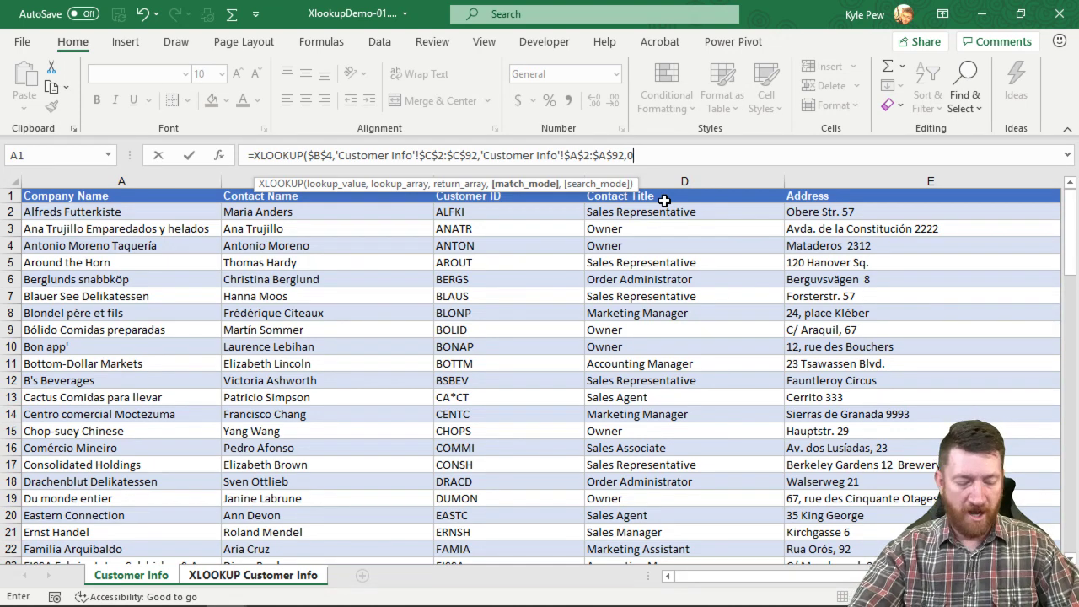
{"action": "type", "text": ","}
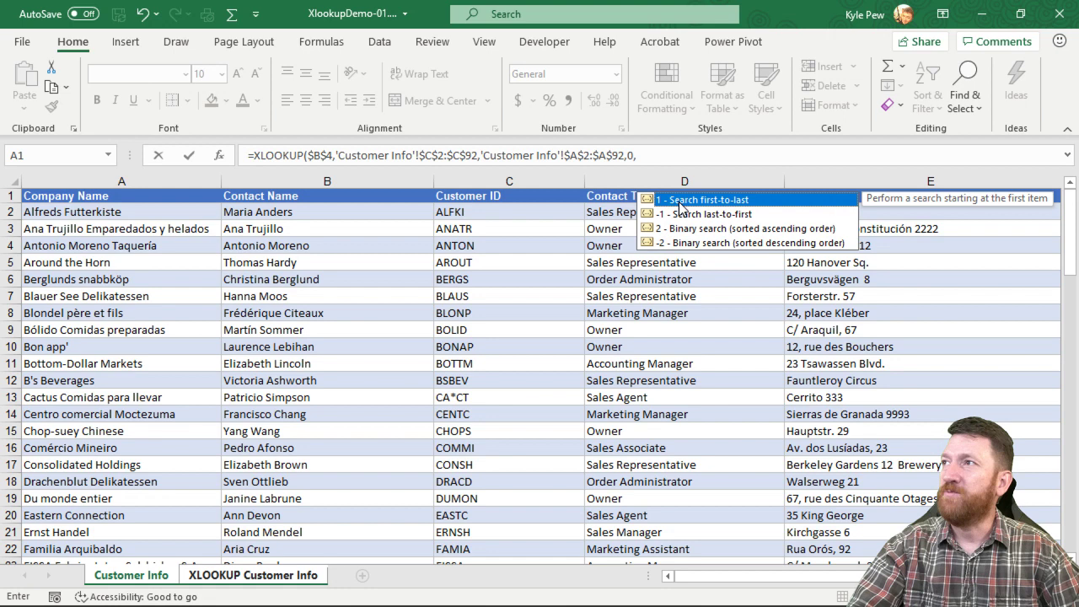
{"action": "double_click", "coordinate": [678, 200]}
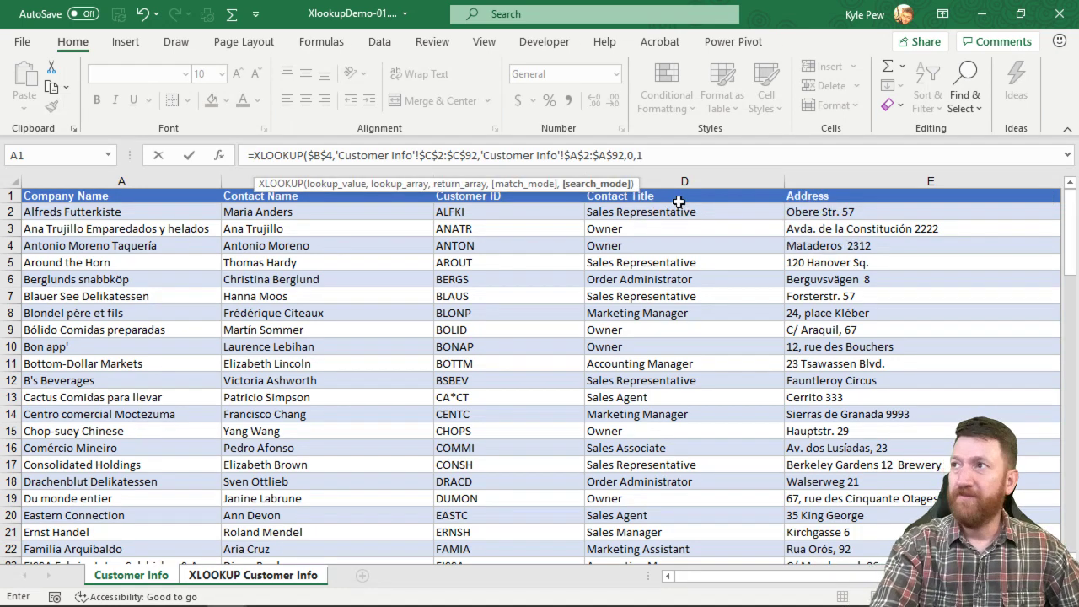
{"action": "type", "text": ")"}
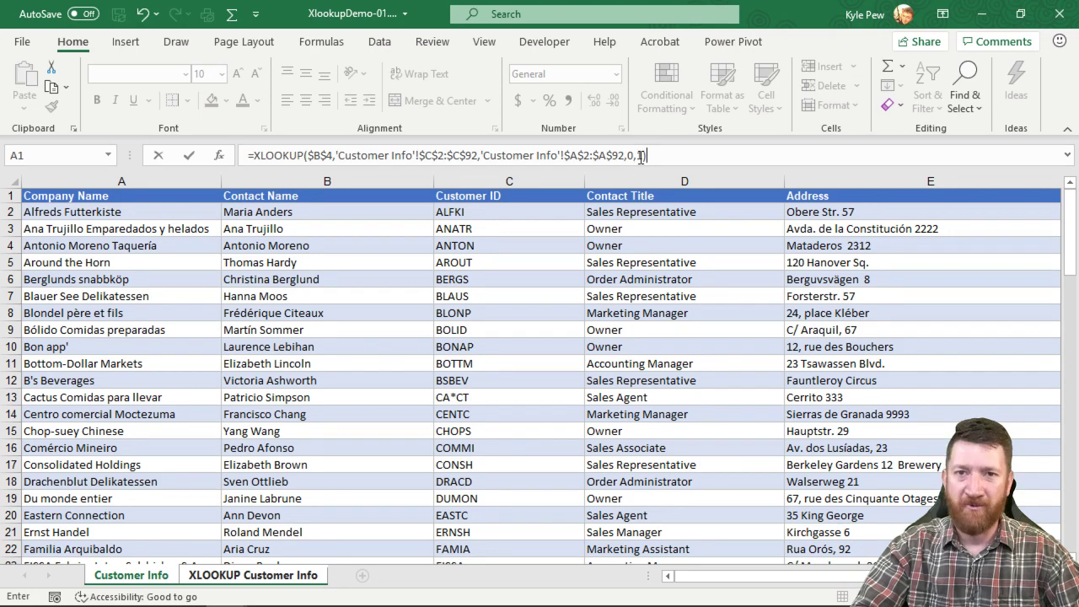
Enter the XLOOKUP, switch the Customer ID in B4 to BLONP, and select E4:E6.
{"action": "key", "text": "Return"}
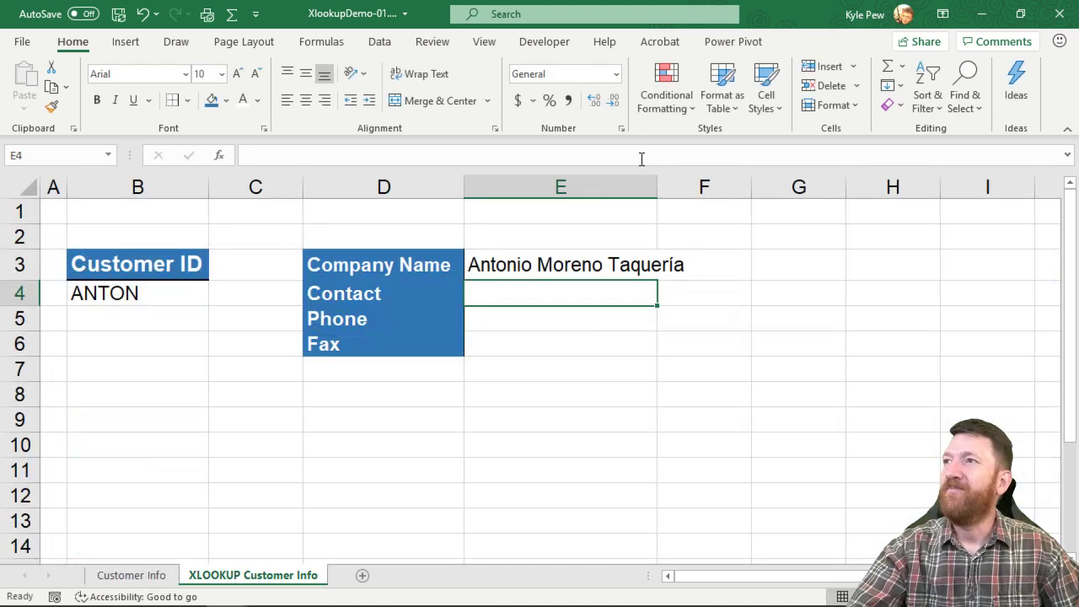
{"action": "left_click", "coordinate": [527, 269]}
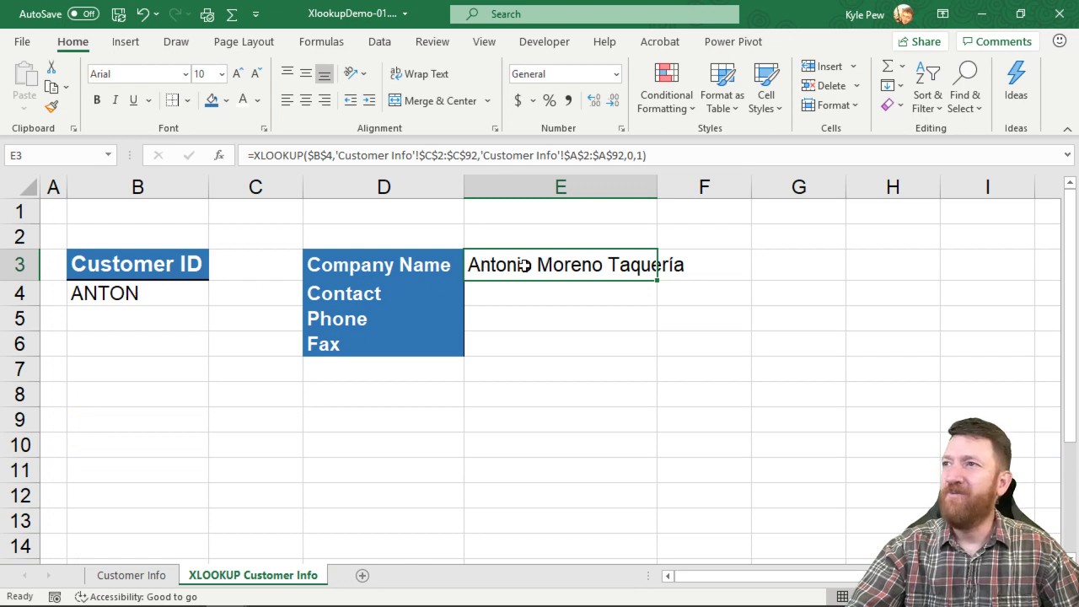
{"action": "left_click", "coordinate": [148, 293]}
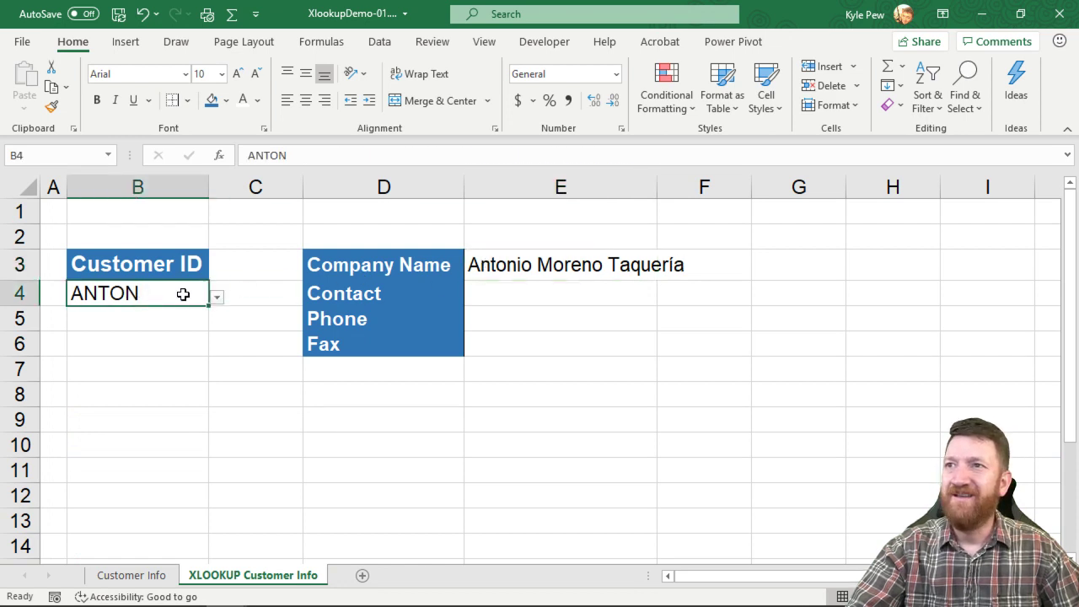
{"action": "left_click", "coordinate": [216, 300]}
{"action": "left_click", "coordinate": [76, 394]}
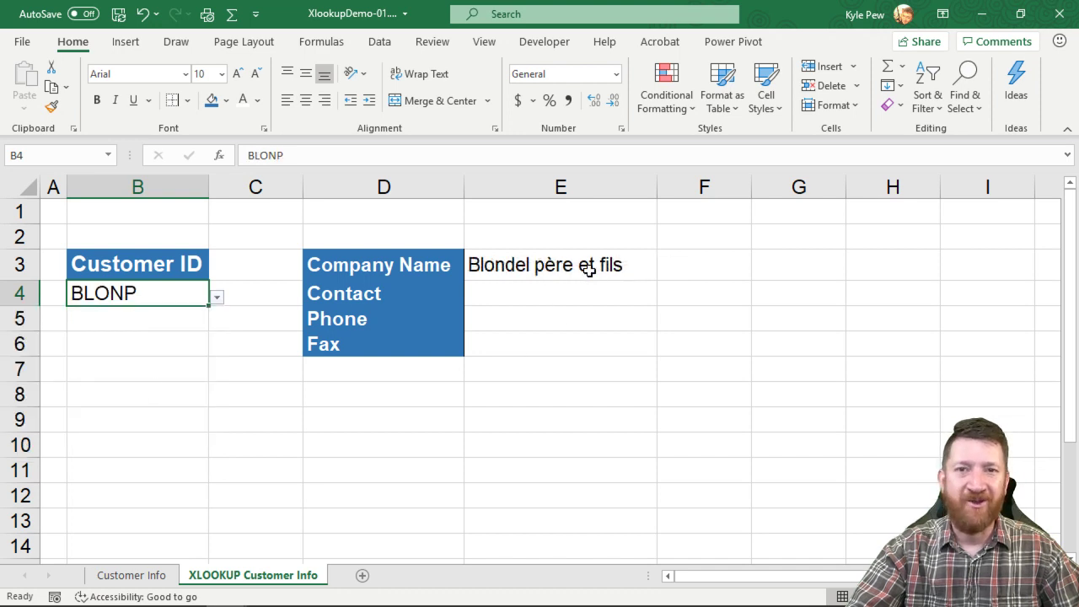
{"action": "left_click_drag", "start_coordinate": [501, 291], "coordinate": [502, 348]}
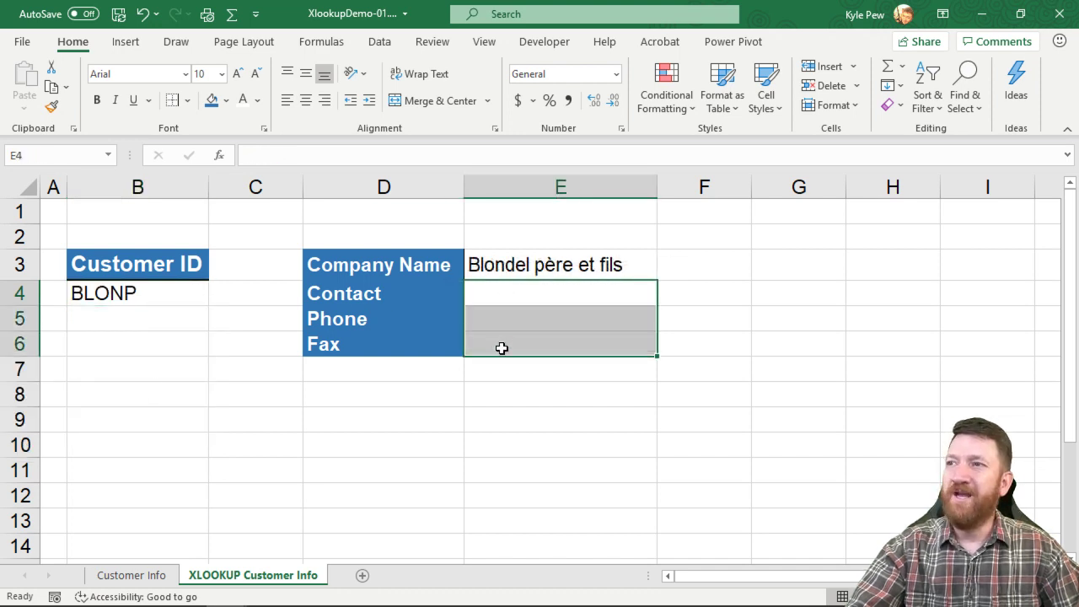